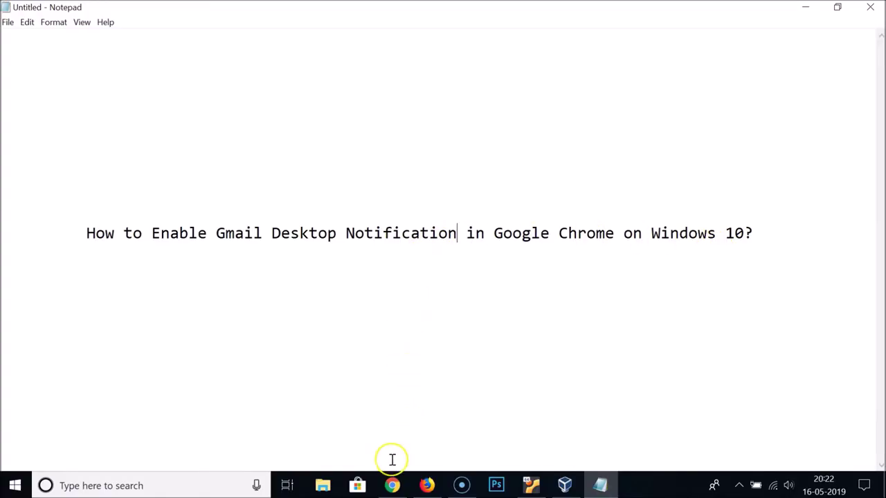
# Bring the Chrome window with the Gmail inbox to the front.
pyautogui.click(392, 486)
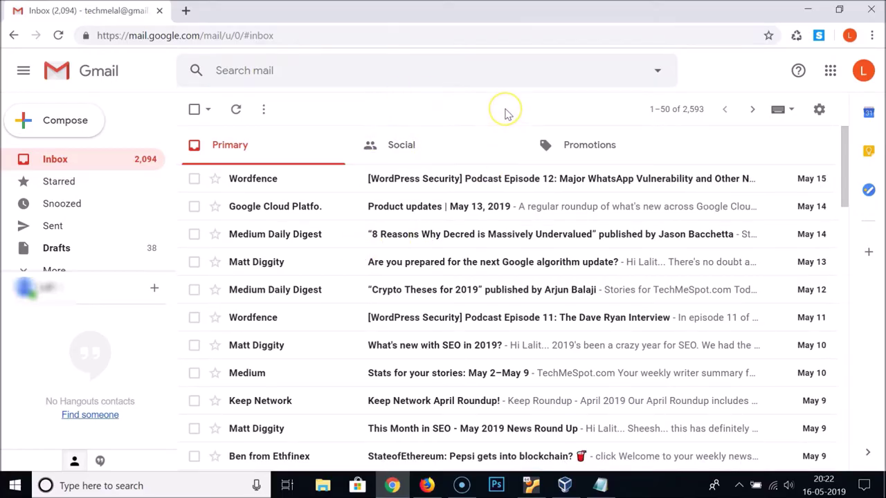
# Open Gmail's full settings and scroll the General tab down to Desktop notifications.
pyautogui.click(819, 111)
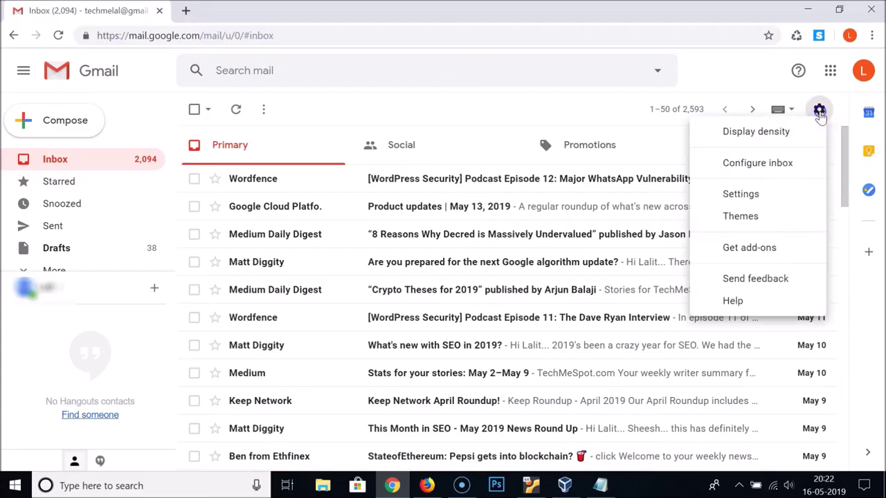
pyautogui.click(767, 197)
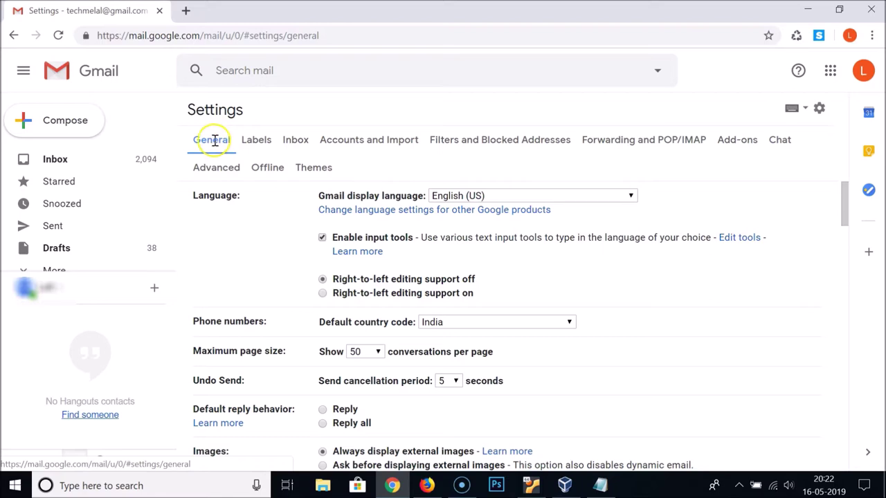
pyautogui.scroll(-4, 405, 203)
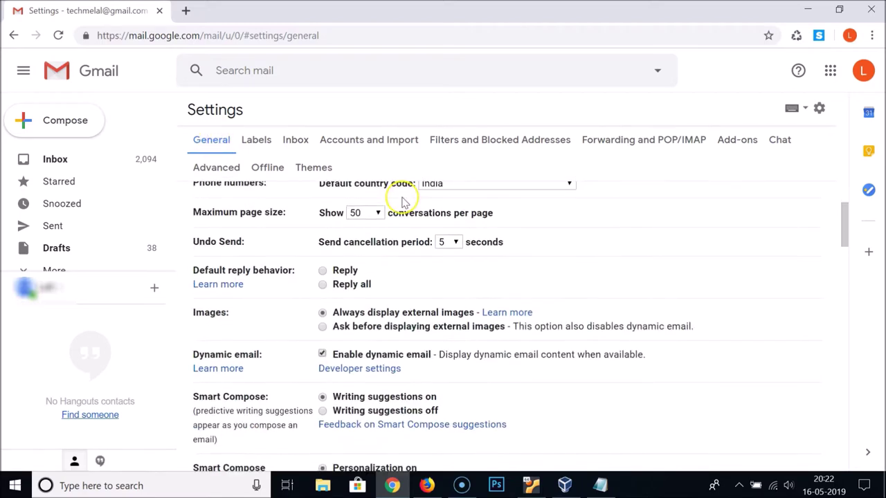
pyautogui.scroll(-4, 405, 202)
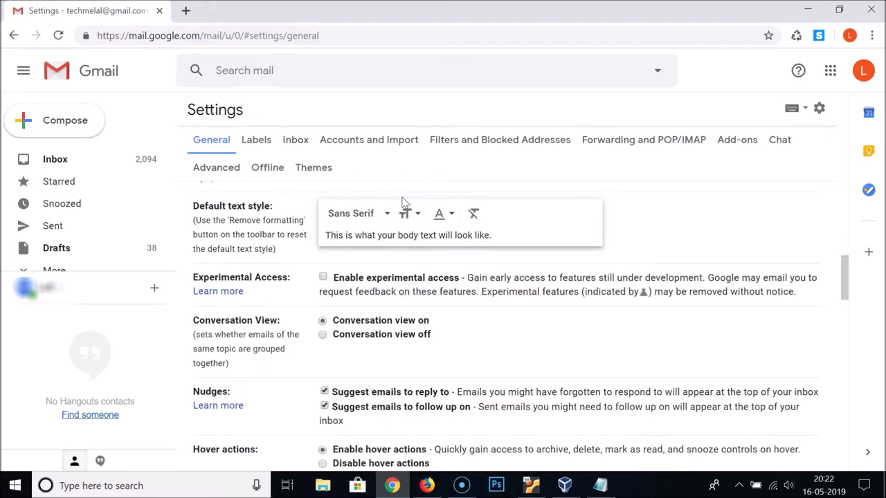
pyautogui.scroll(-4, 405, 202)
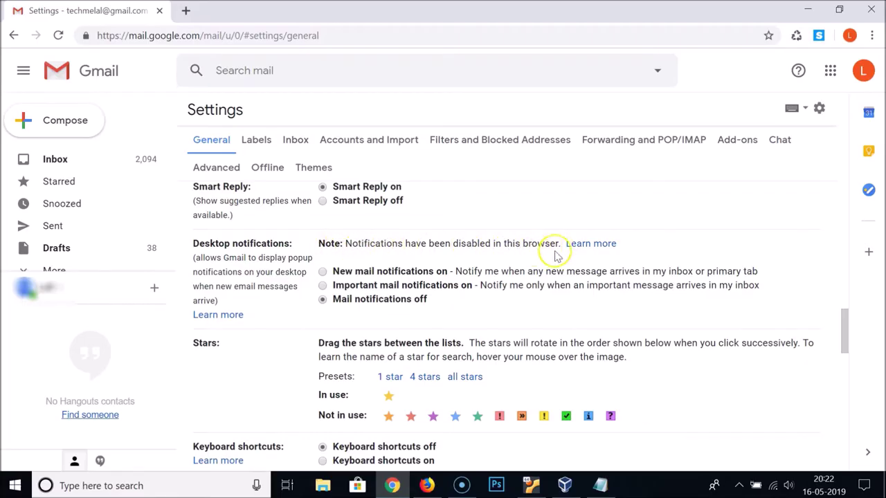
pyautogui.click(873, 38)
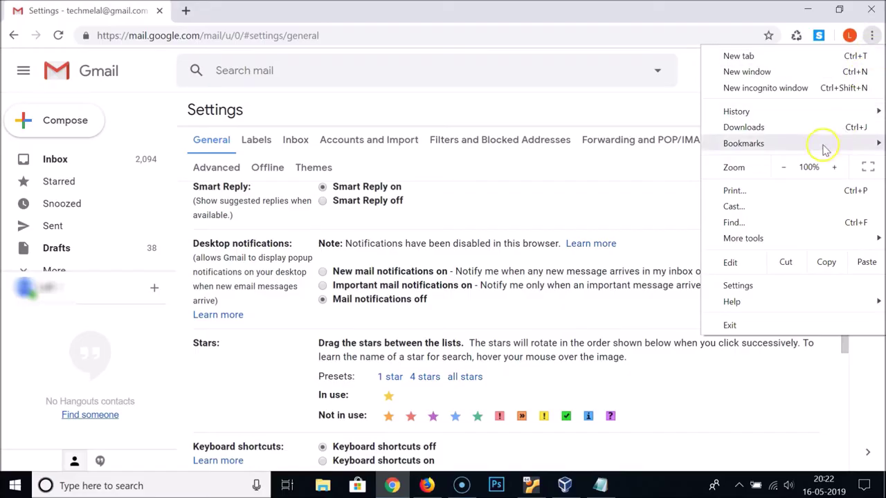
# Open Chrome settings, expand Advanced, and go to Site Settings.
pyautogui.click(768, 287)
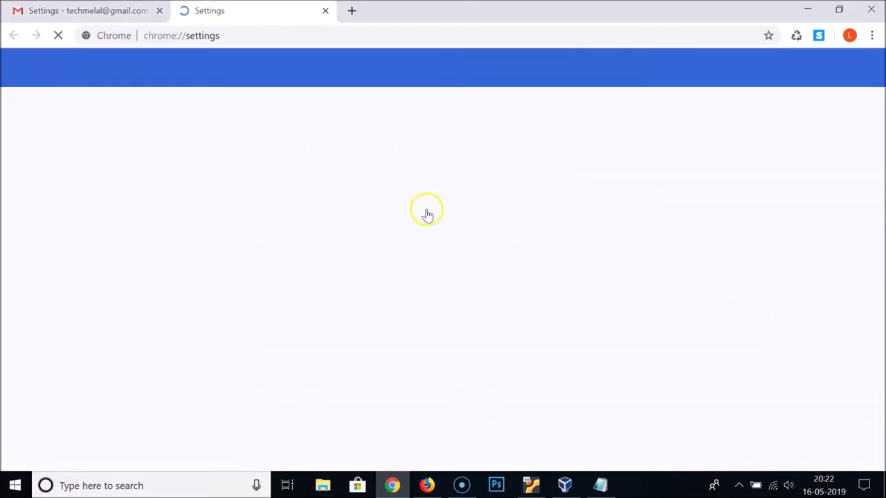
pyautogui.scroll(-4, 410, 209)
pyautogui.scroll(-6, 409, 209)
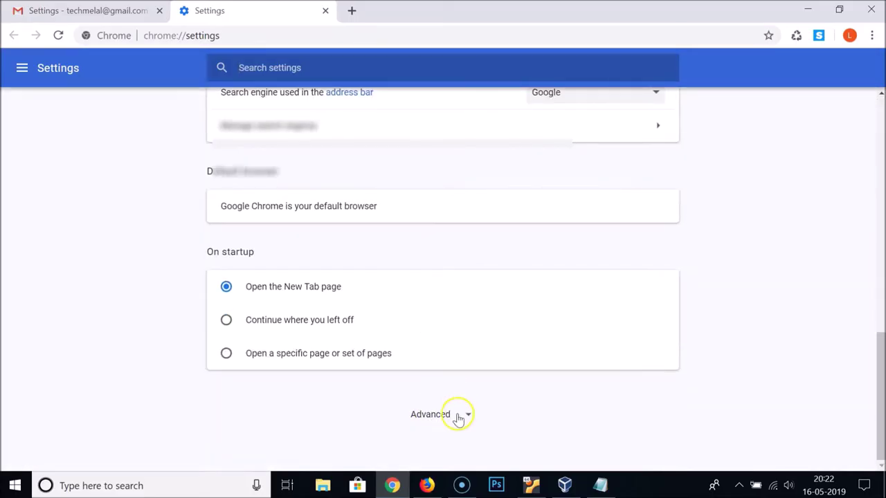
pyautogui.click(461, 416)
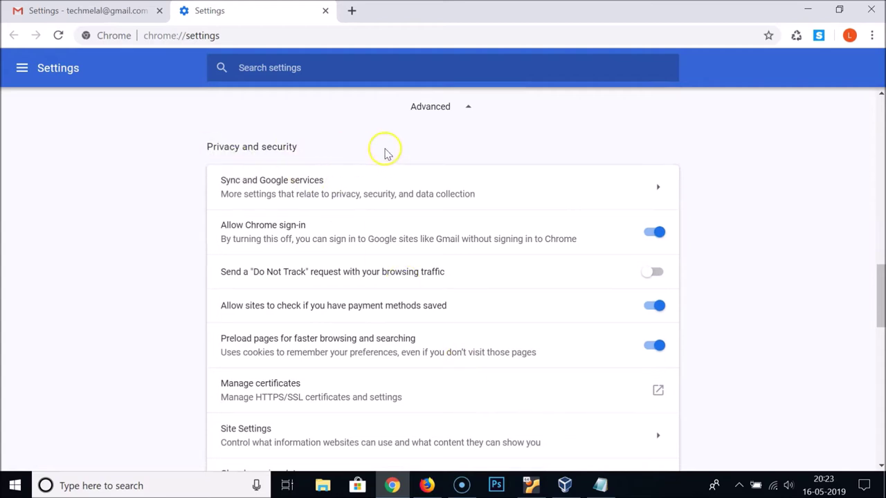
pyautogui.scroll(-2, 387, 153)
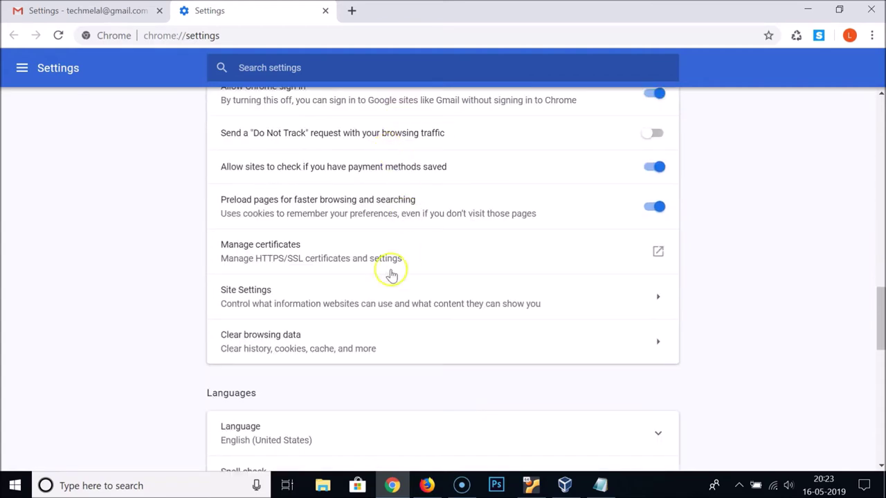
pyautogui.click(321, 299)
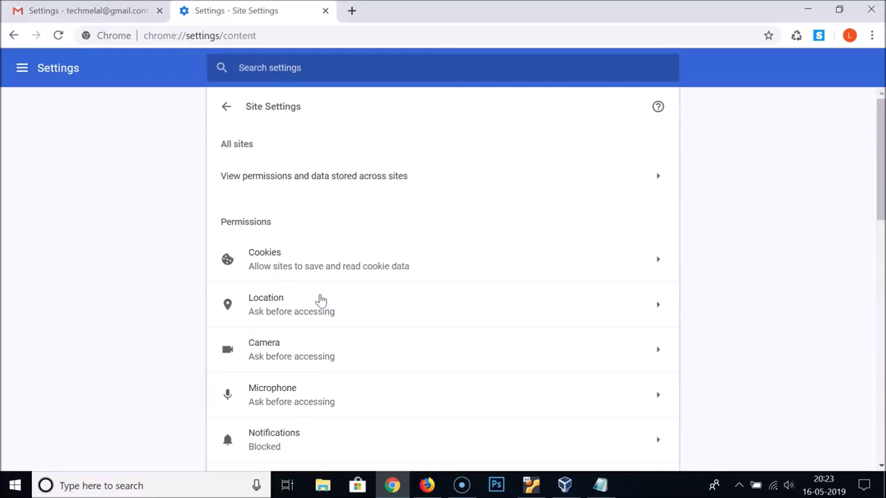
# Change Notifications from Blocked to 'Ask before sending (recommended)' and close the settings tab.
pyautogui.scroll(-2, 376, 256)
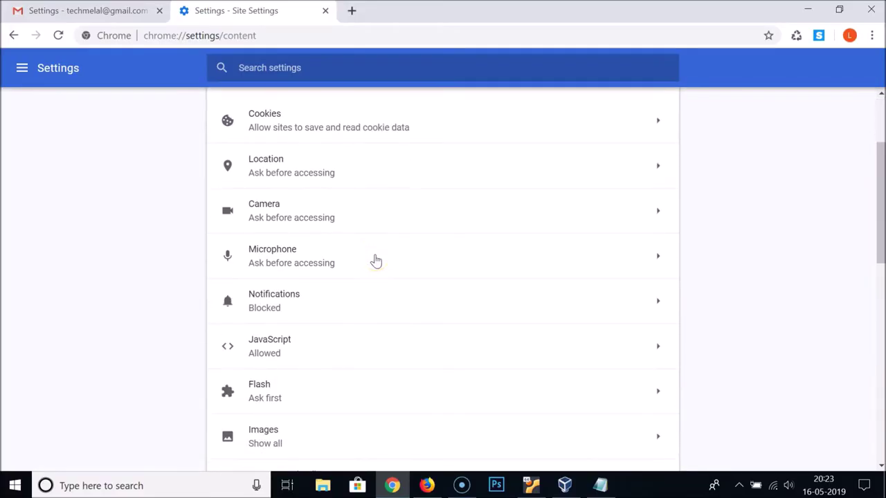
pyautogui.click(310, 303)
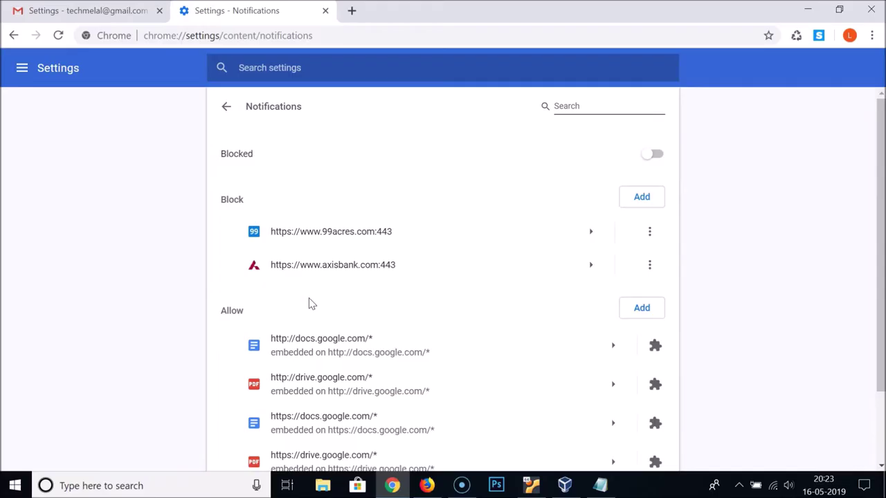
pyautogui.click(659, 158)
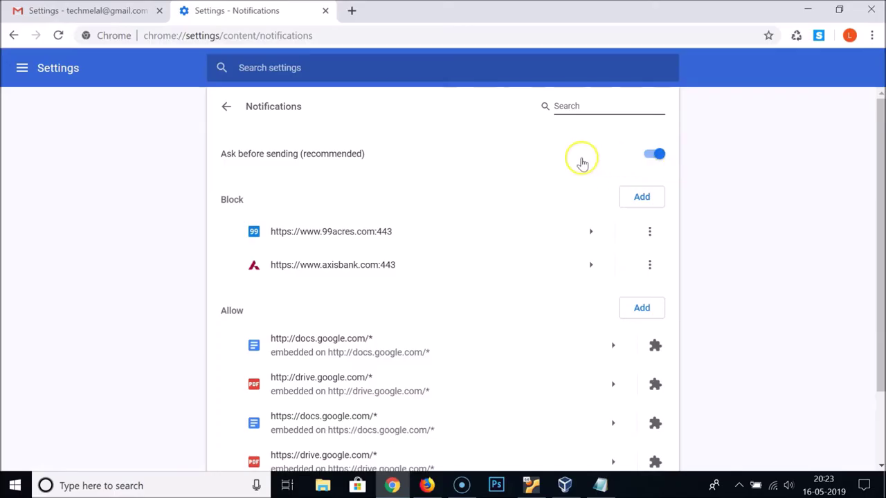
pyautogui.click(328, 11)
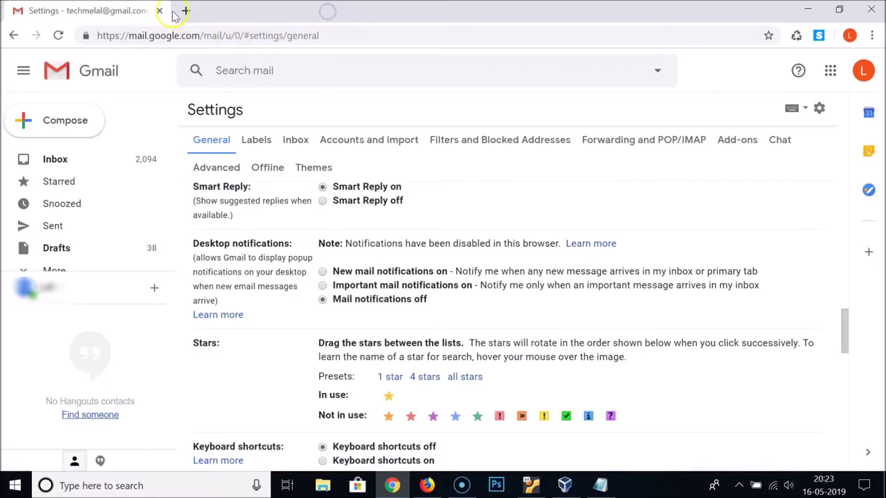
# Reload Gmail settings and select 'New mail notifications on' under Desktop notifications.
pyautogui.click(58, 36)
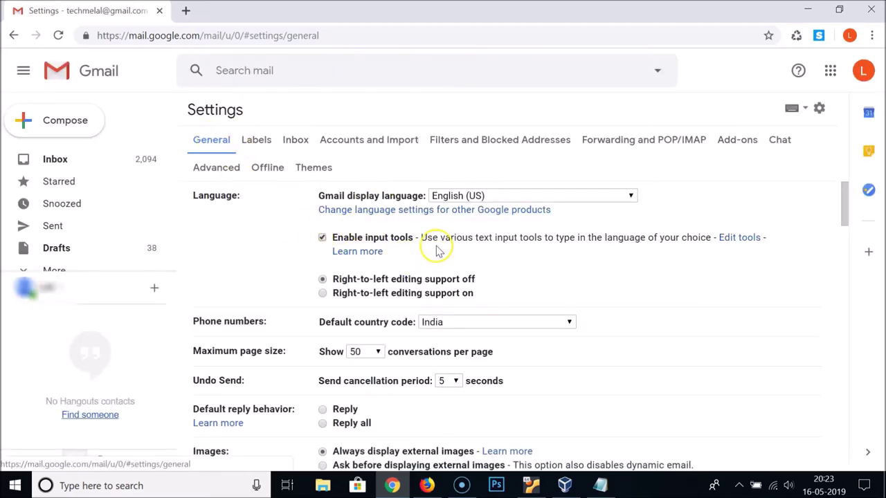
pyautogui.scroll(-6, 436, 250)
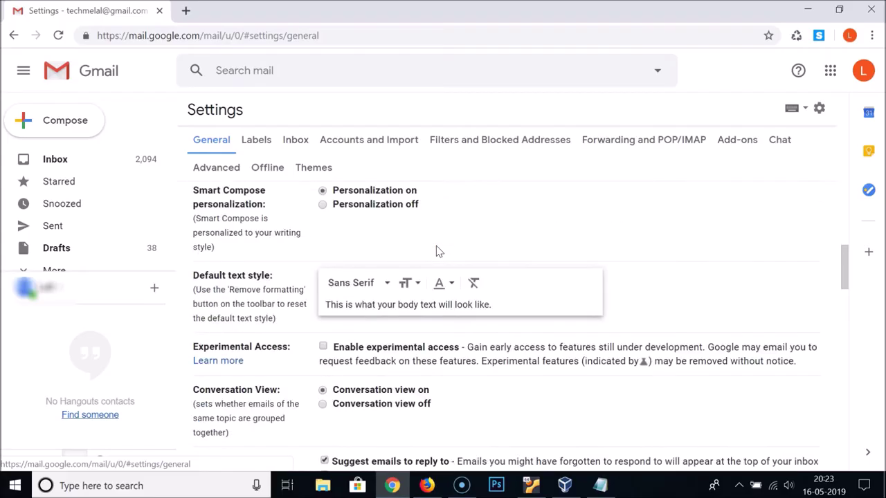
pyautogui.scroll(-2, 437, 250)
pyautogui.scroll(-3, 436, 250)
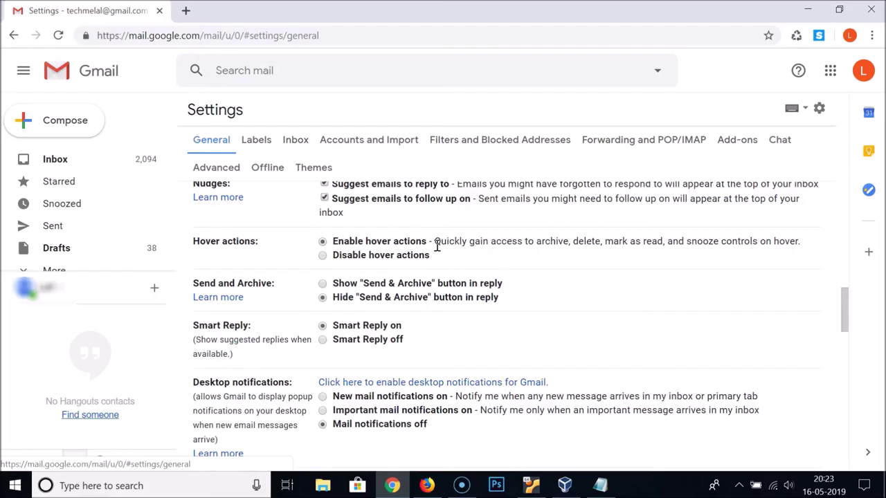
pyautogui.scroll(-1, 436, 251)
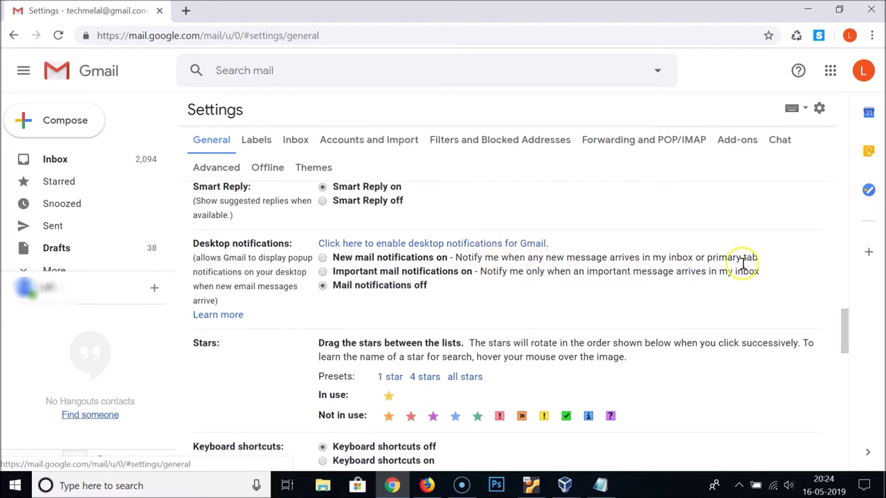
pyautogui.click(323, 259)
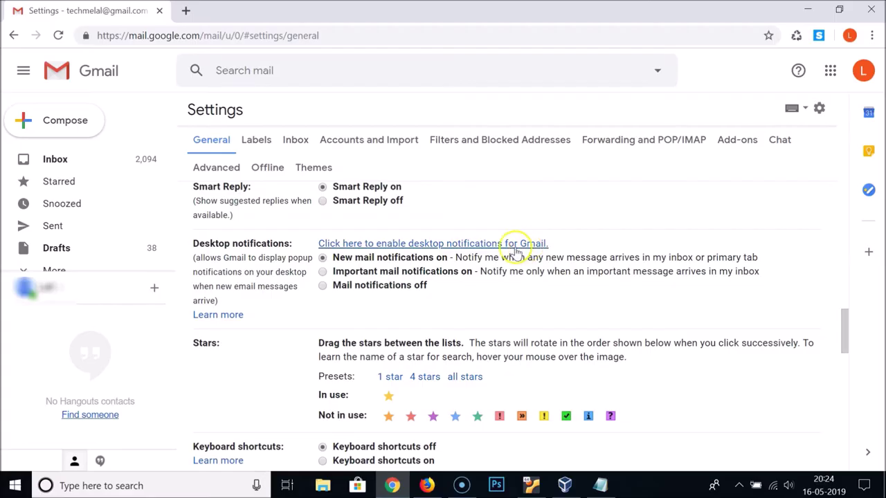
# Enable Gmail desktop notifications, allow them in the browser prompt, and save changes.
pyautogui.click(435, 244)
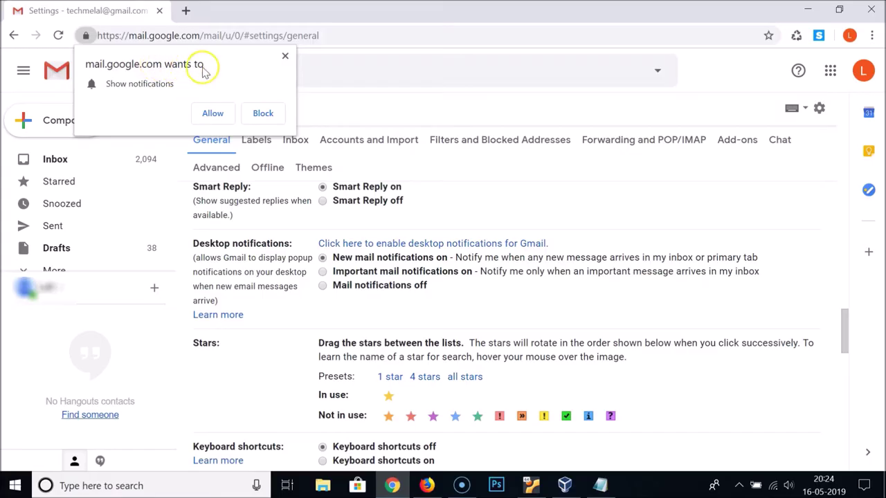
pyautogui.click(213, 112)
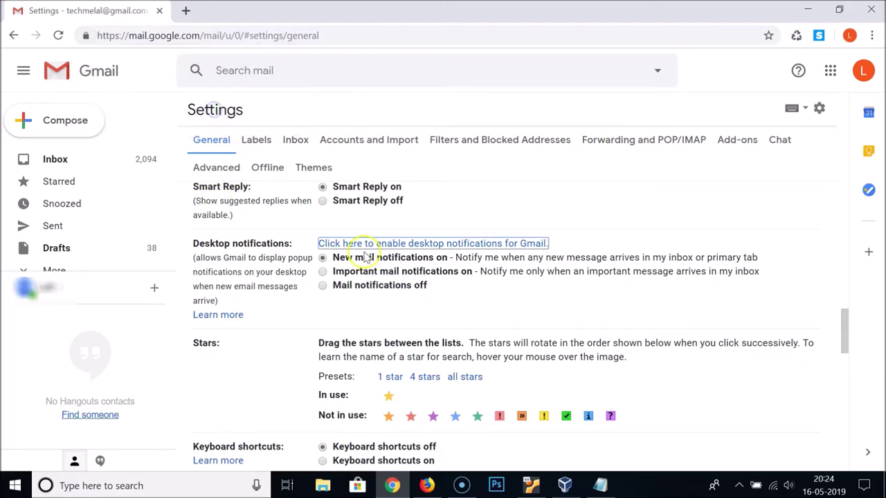
pyautogui.click(475, 223)
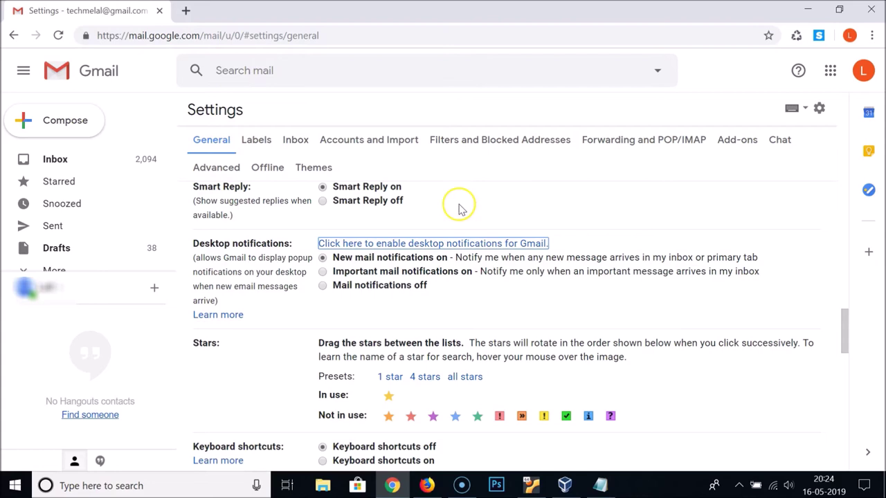
pyautogui.scroll(-15, 457, 206)
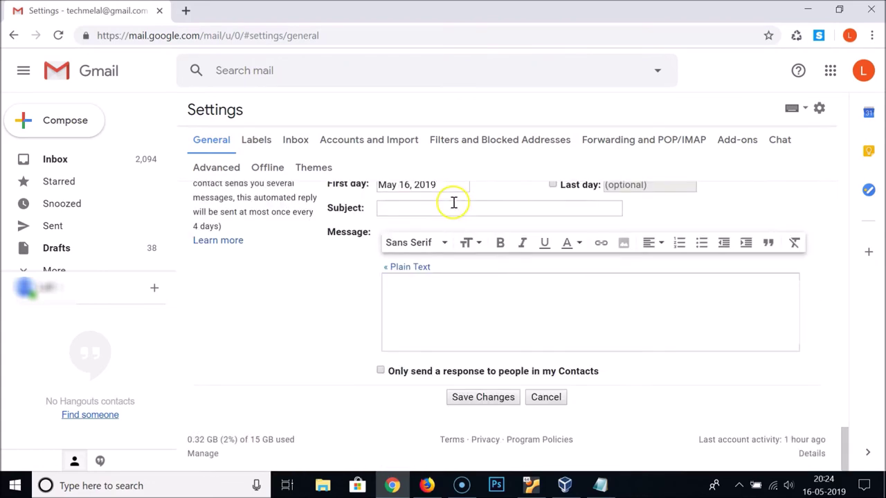
pyautogui.click(481, 399)
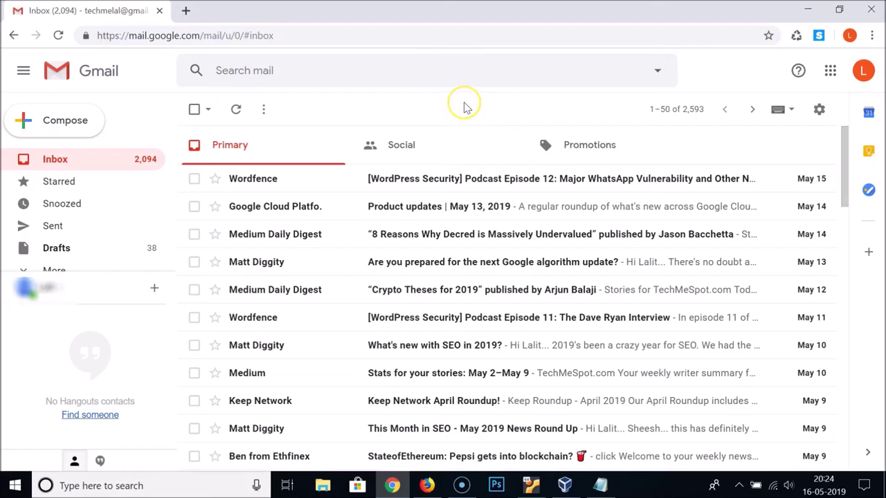
# Set mail.google.com's Notifications permission to Allow in its site settings and close that tab.
pyautogui.click(86, 36)
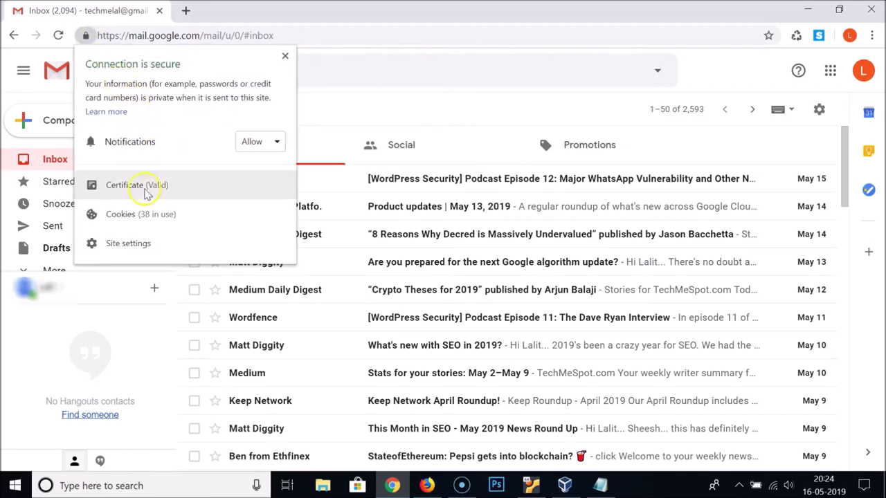
pyautogui.click(131, 245)
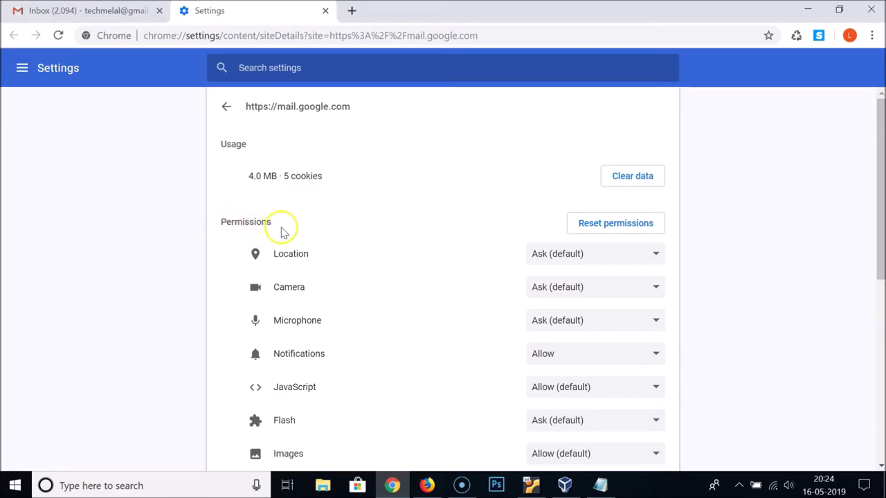
pyautogui.click(581, 364)
pyautogui.click(569, 381)
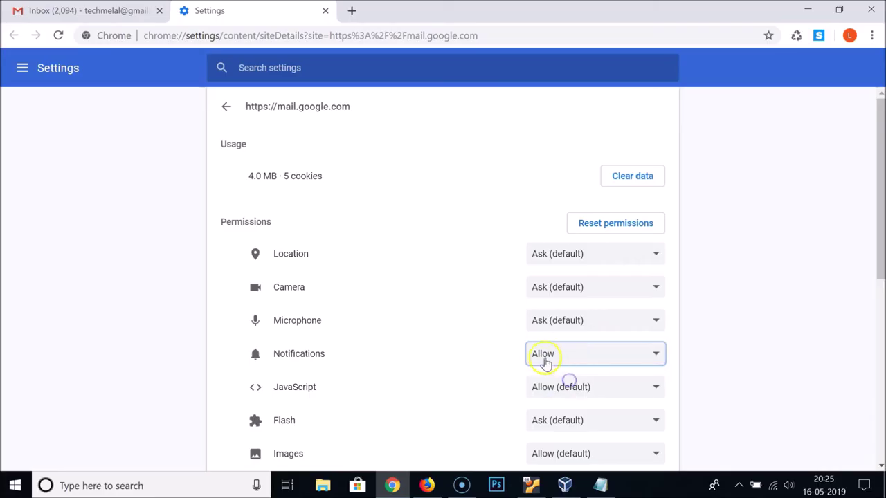
pyautogui.click(324, 11)
pyautogui.click(600, 487)
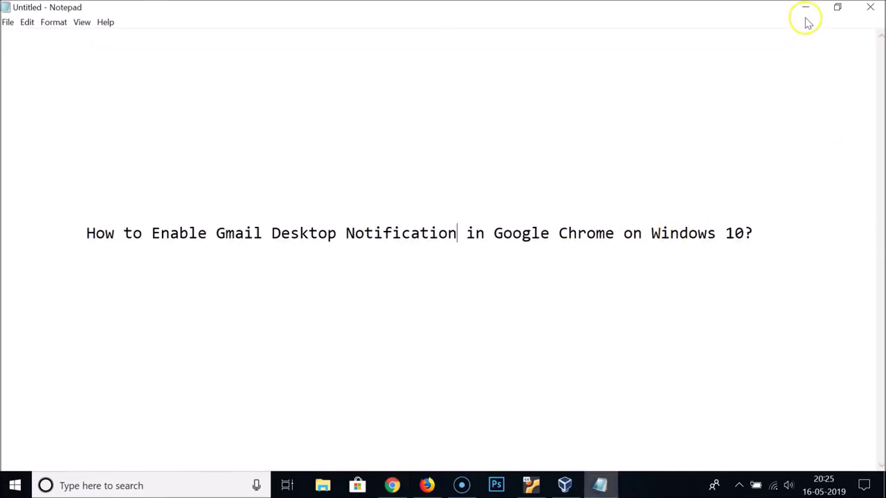
# Minimize Notepad and Chrome, then search 'settings' from the taskbar and open Settings.
pyautogui.click(807, 10)
pyautogui.click(807, 10)
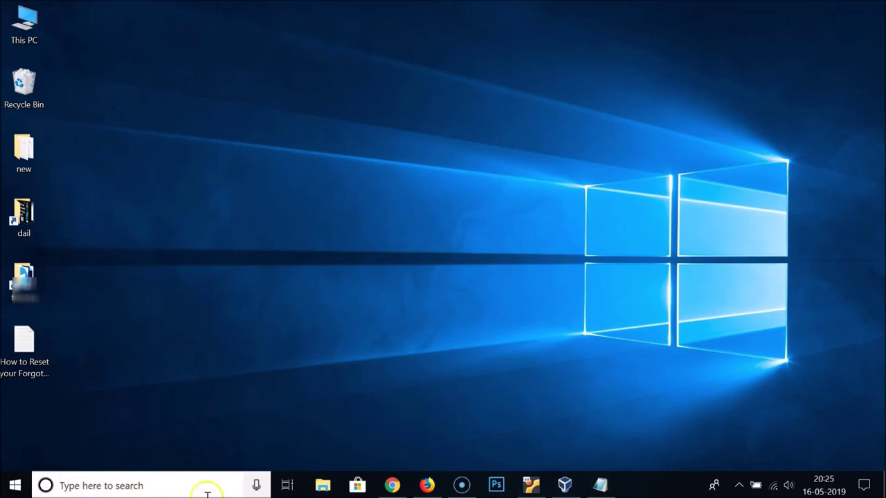
pyautogui.click(159, 491)
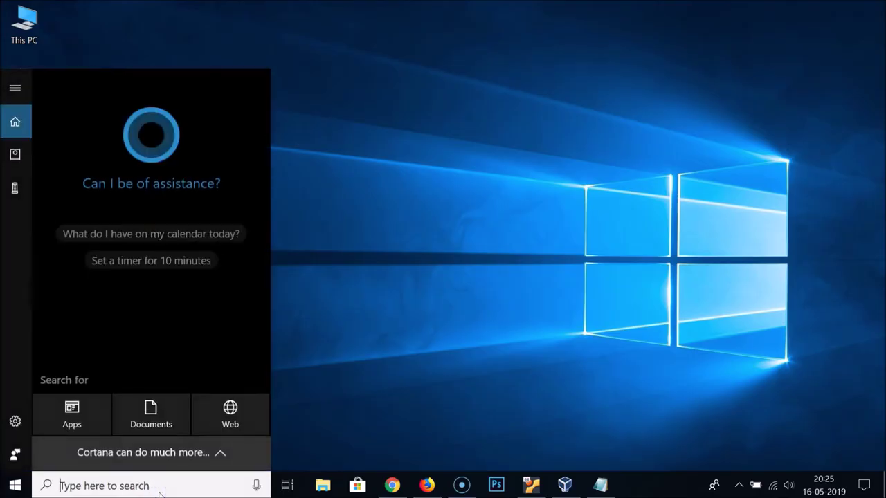
pyautogui.write('se')
pyautogui.write('ttings')
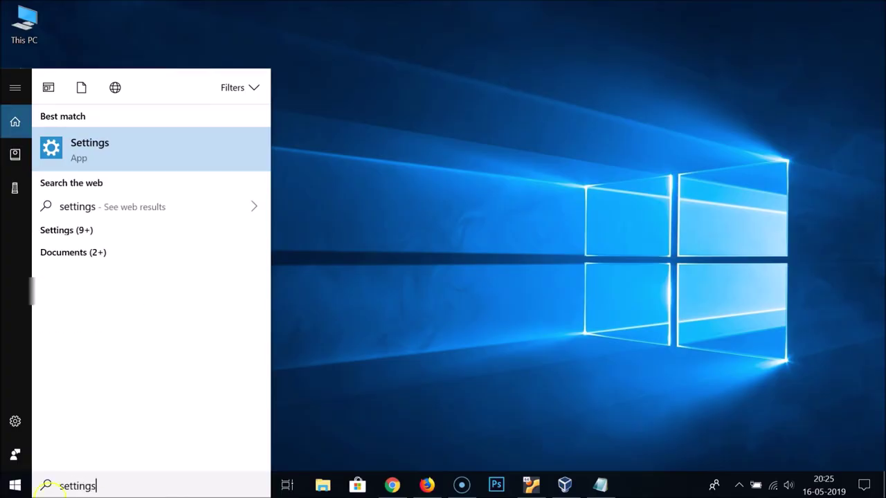
pyautogui.click(136, 159)
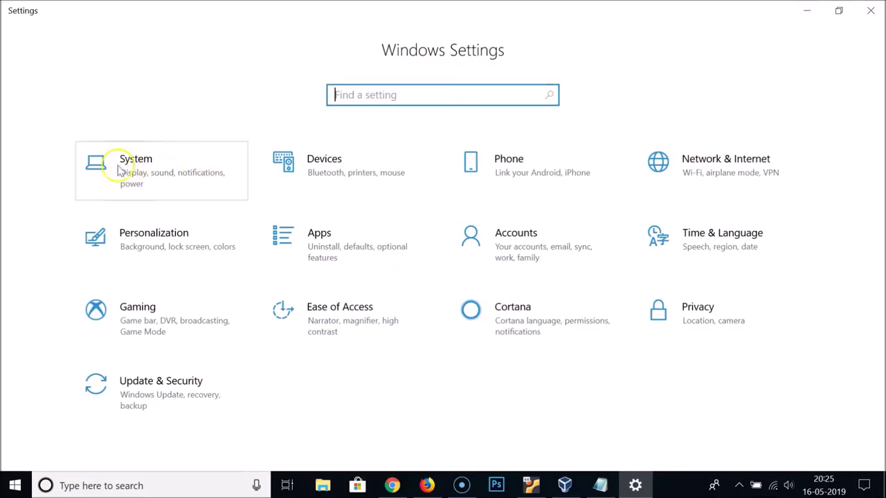
# Go to System > Notifications & actions and scroll to the Google Chrome sender.
pyautogui.click(138, 172)
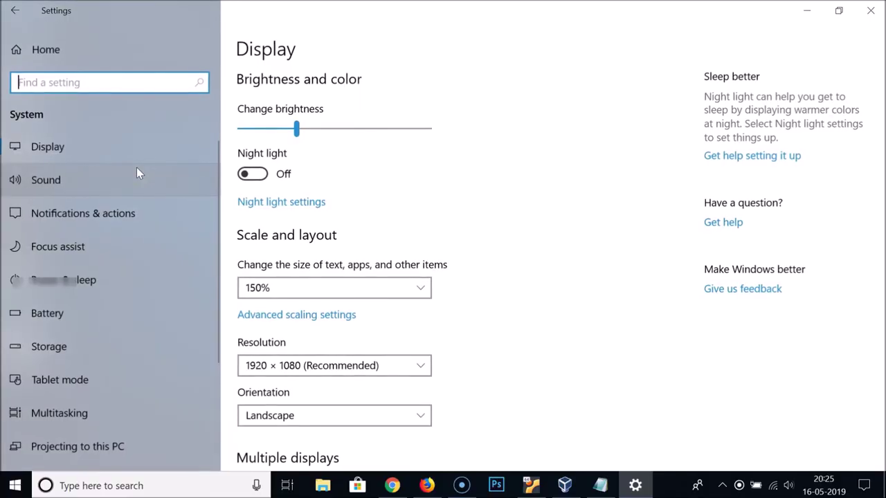
pyautogui.click(108, 220)
pyautogui.scroll(-5, 515, 284)
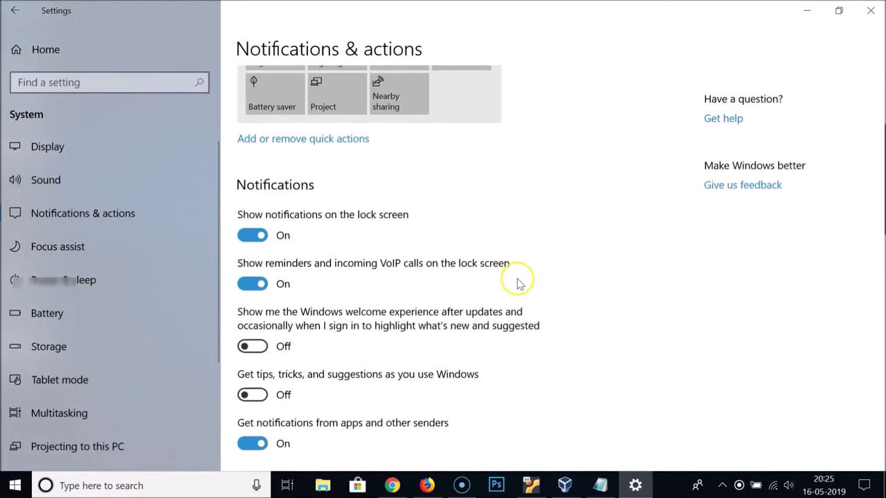
pyautogui.scroll(-3, 515, 284)
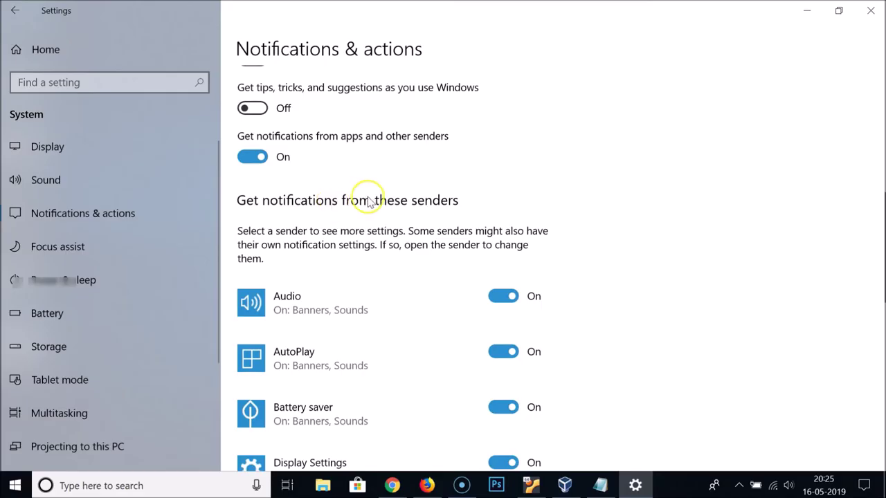
pyautogui.scroll(-2, 623, 249)
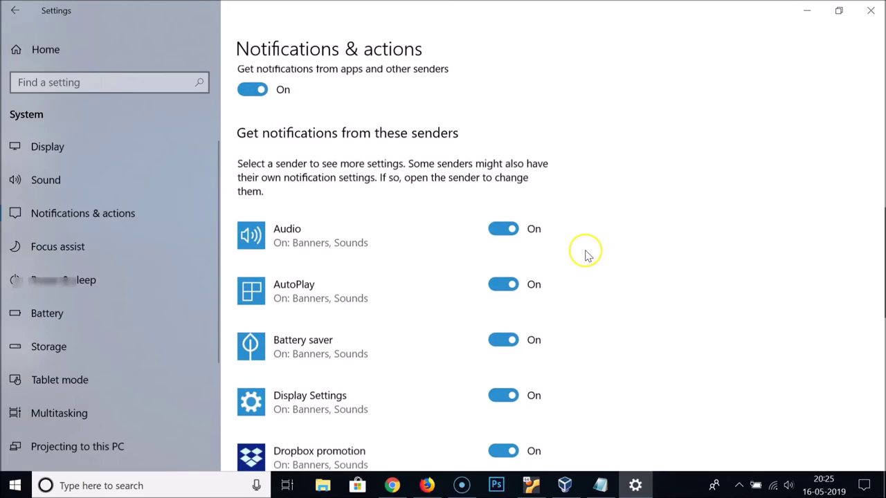
pyautogui.scroll(-3, 475, 218)
pyautogui.scroll(-3, 477, 222)
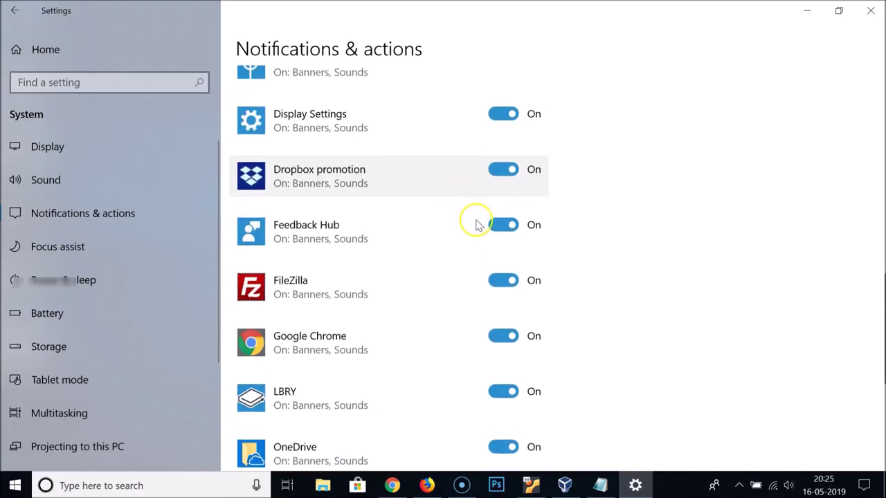
pyautogui.scroll(-1, 379, 336)
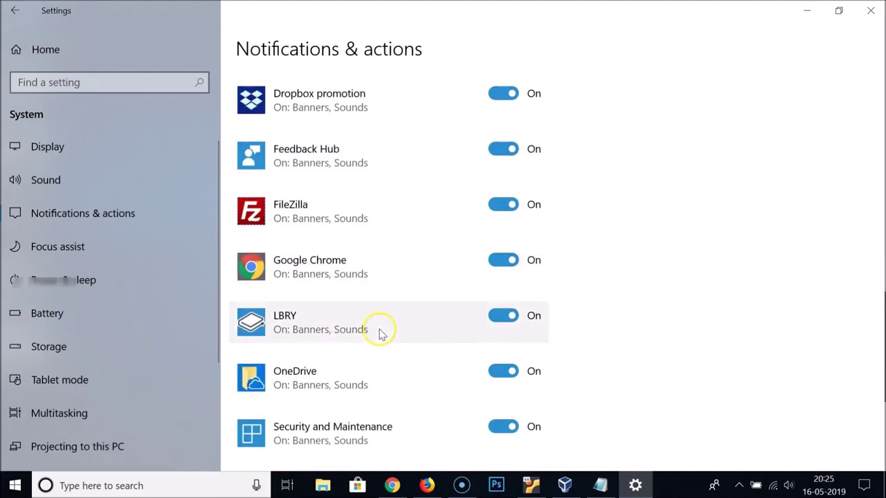
# Toggle Google Chrome notifications off and back On, then close Settings.
pyautogui.click(538, 275)
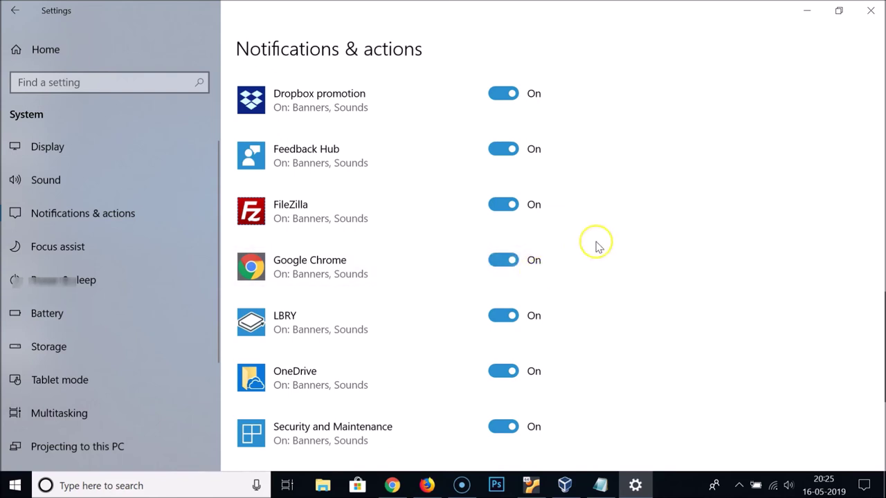
pyautogui.click(501, 266)
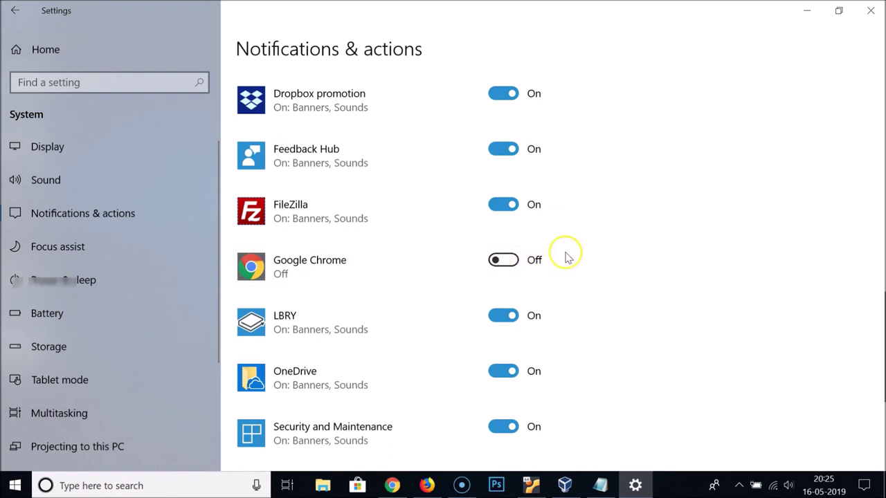
pyautogui.click(511, 263)
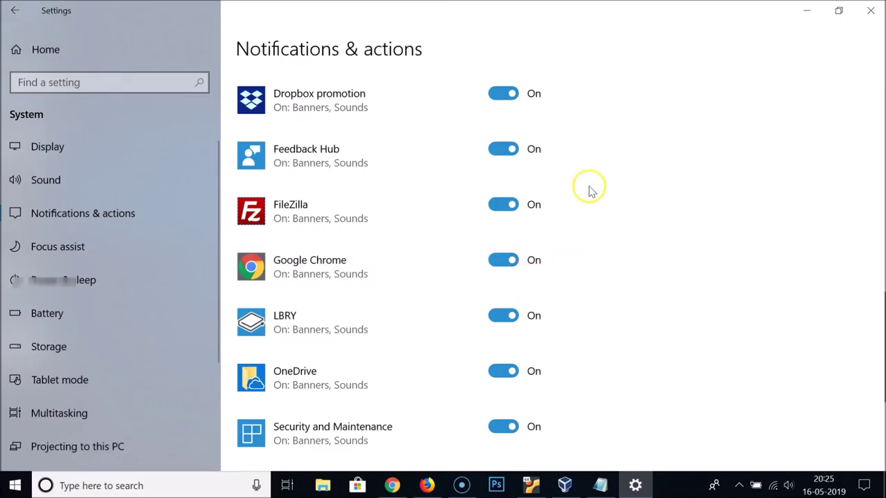
pyautogui.click(871, 11)
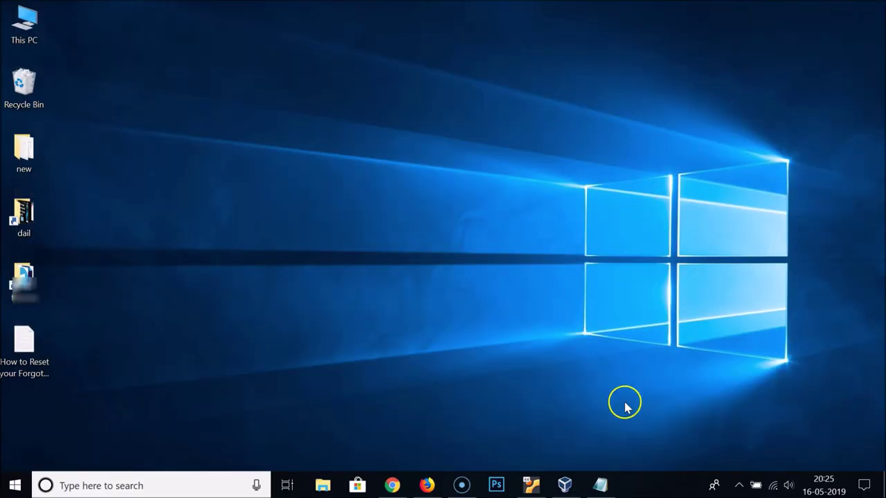
pyautogui.click(601, 483)
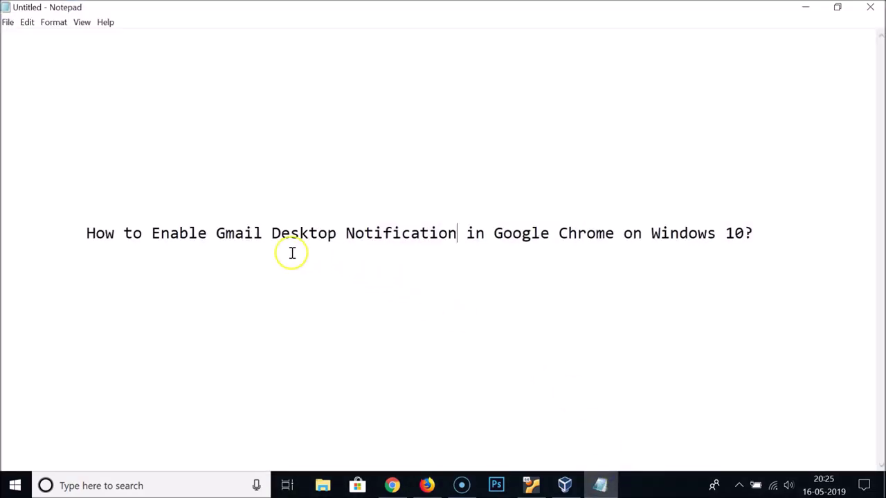